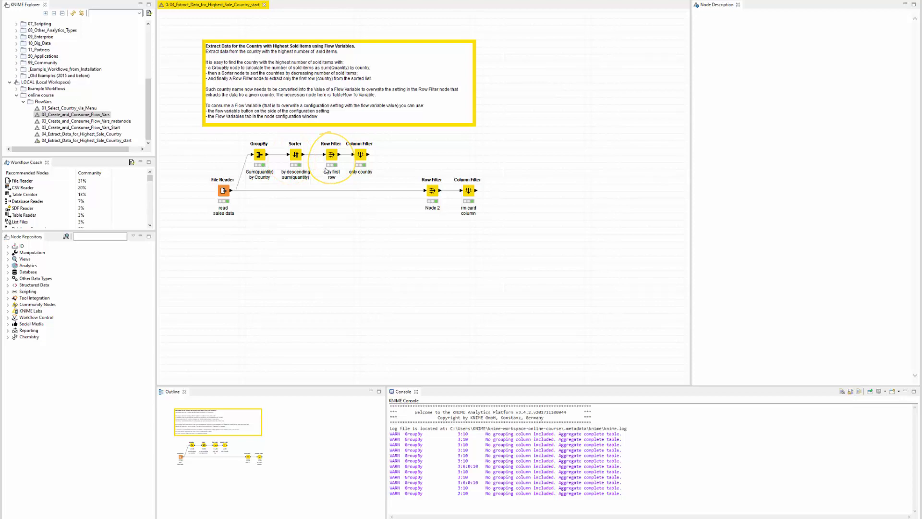
Step: Review the output tables of the GroupBy, Sorter and upper Row Filter nodes
{"action": "right_click", "coordinate": [259, 156]}
{"action": "left_click", "coordinate": [320, 307]}
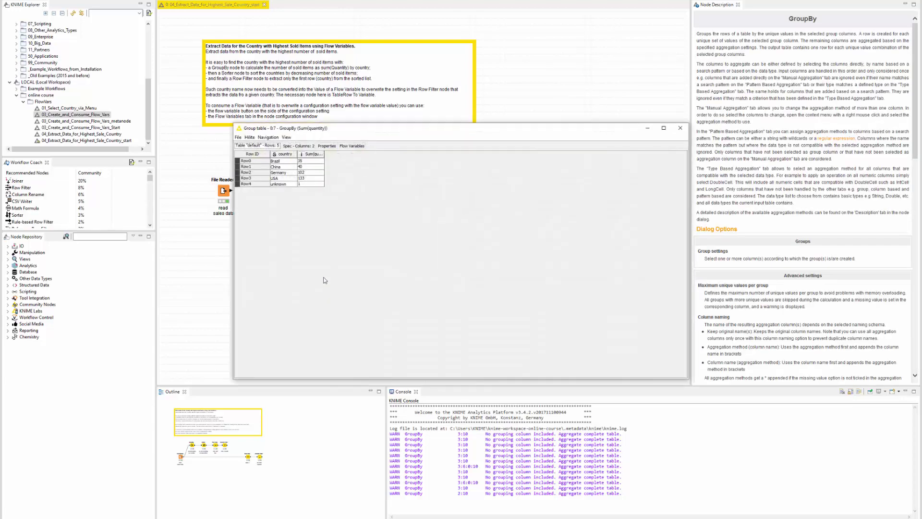
{"action": "left_click", "coordinate": [679, 128]}
{"action": "right_click", "coordinate": [296, 163]}
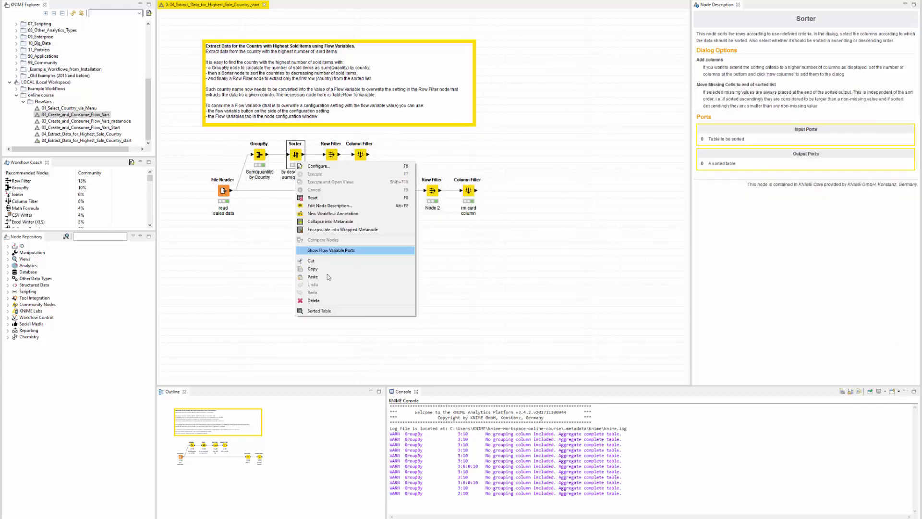
{"action": "left_click", "coordinate": [319, 309]}
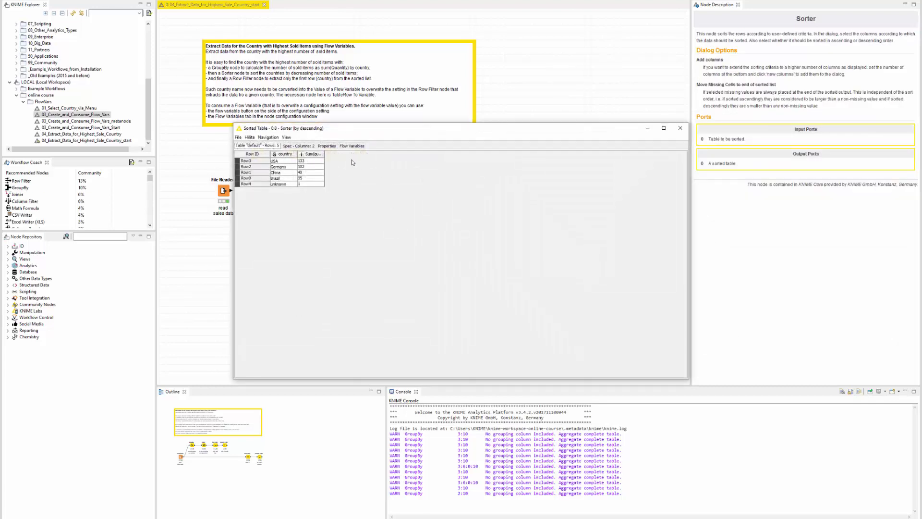
{"action": "left_click", "coordinate": [680, 129]}
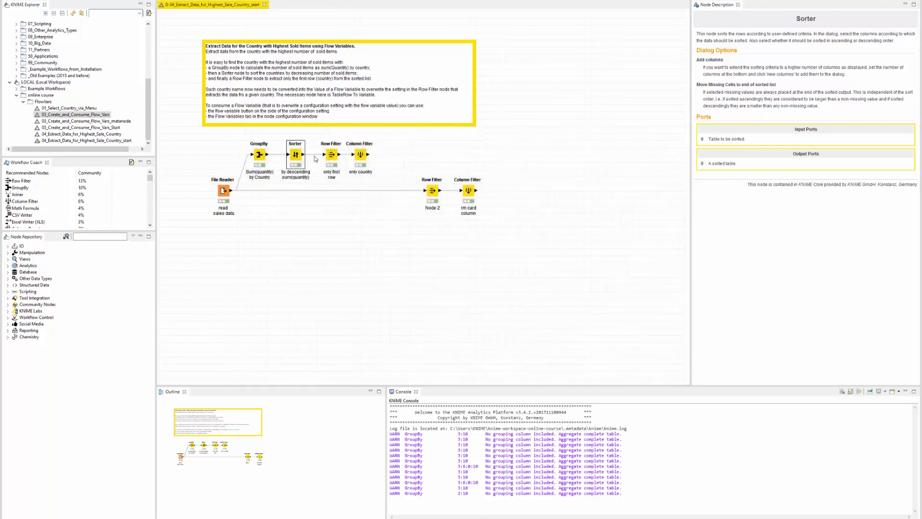
{"action": "right_click", "coordinate": [328, 162]}
{"action": "left_click", "coordinate": [366, 311]}
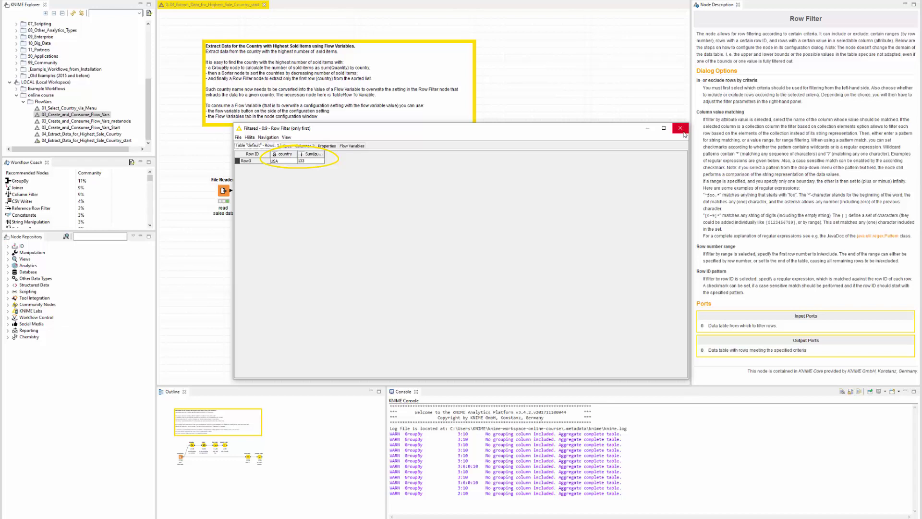
{"action": "left_click", "coordinate": [681, 129]}
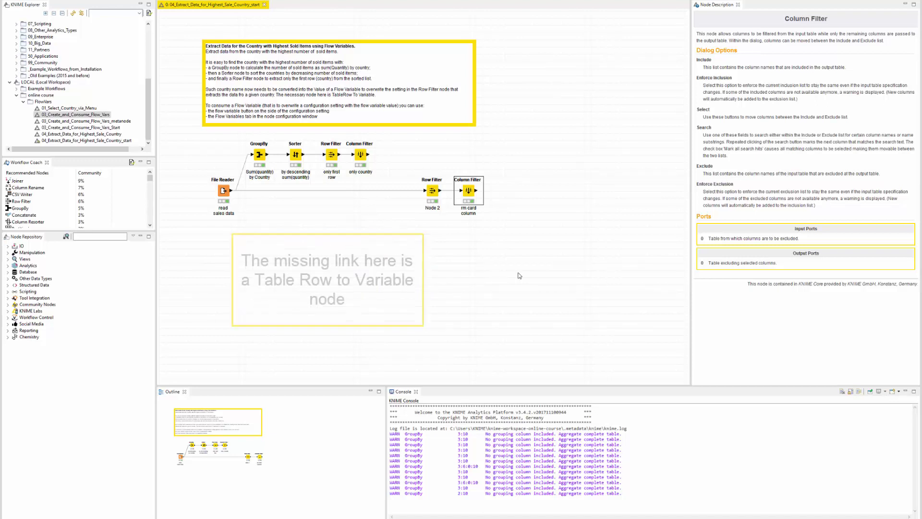
Step: Add a Table Row to Variable node after the only-country Column Filter and run it
{"action": "left_click", "coordinate": [518, 275]}
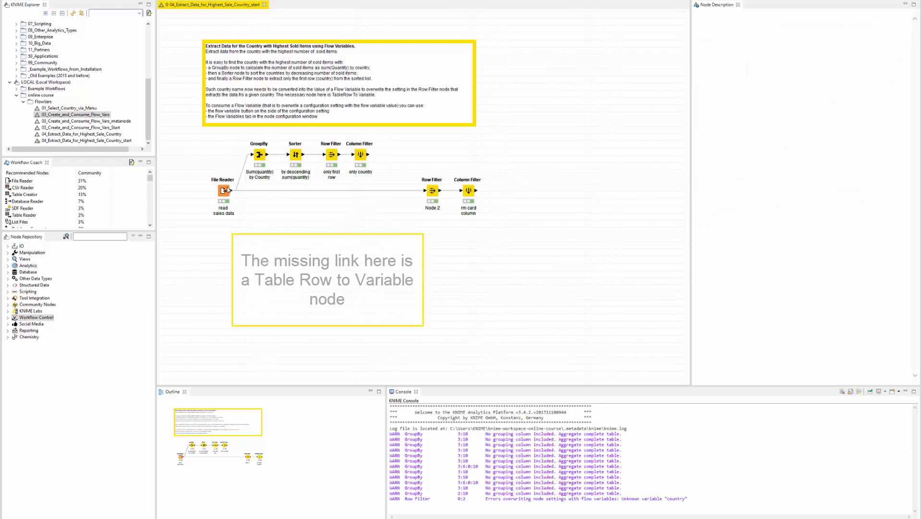
{"action": "left_click", "coordinate": [105, 239]}
{"action": "type", "text": "table row to"}
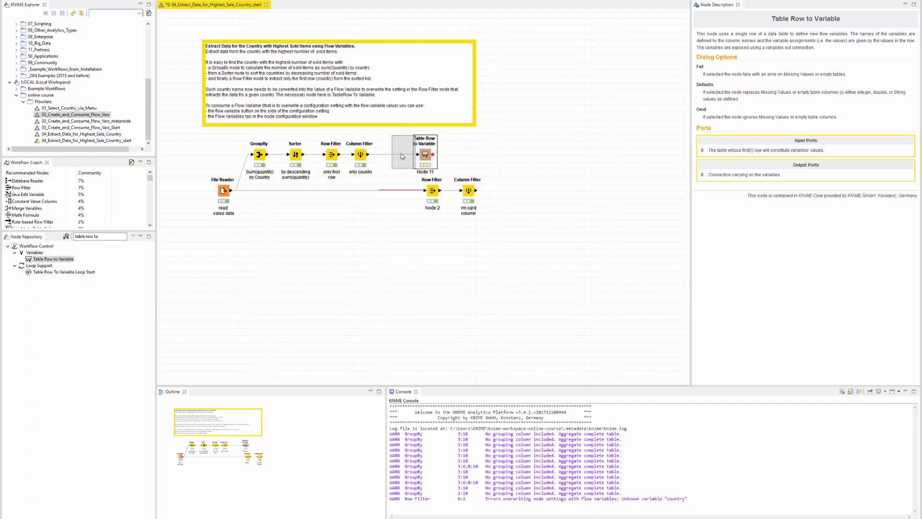
{"action": "right_click", "coordinate": [406, 157]}
{"action": "key", "text": "Escape"}
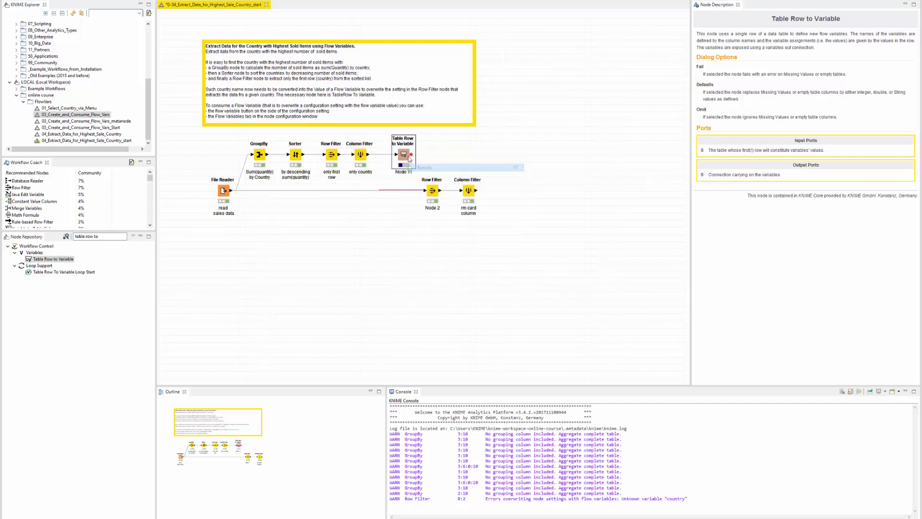
Step: Confirm the variable output is country = USA, then link it to the lower Row Filter
{"action": "right_click", "coordinate": [405, 157]}
{"action": "left_click", "coordinate": [433, 304]}
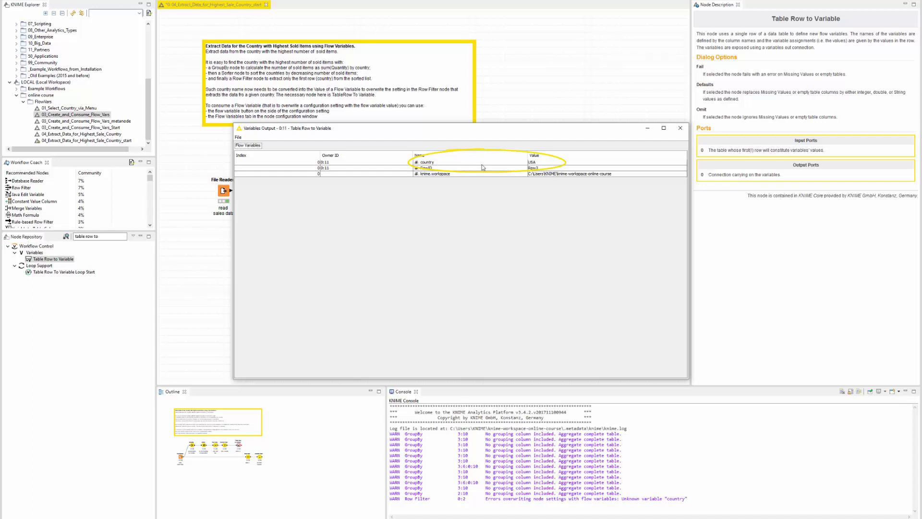
{"action": "left_click", "coordinate": [680, 128]}
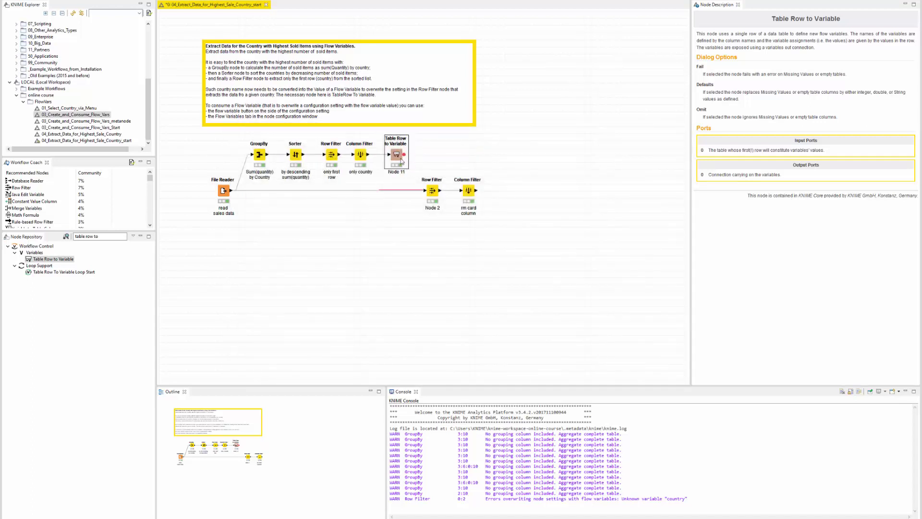
{"action": "left_click_drag", "start_coordinate": [404, 155], "coordinate": [435, 192]}
{"action": "left_click", "coordinate": [434, 195]}
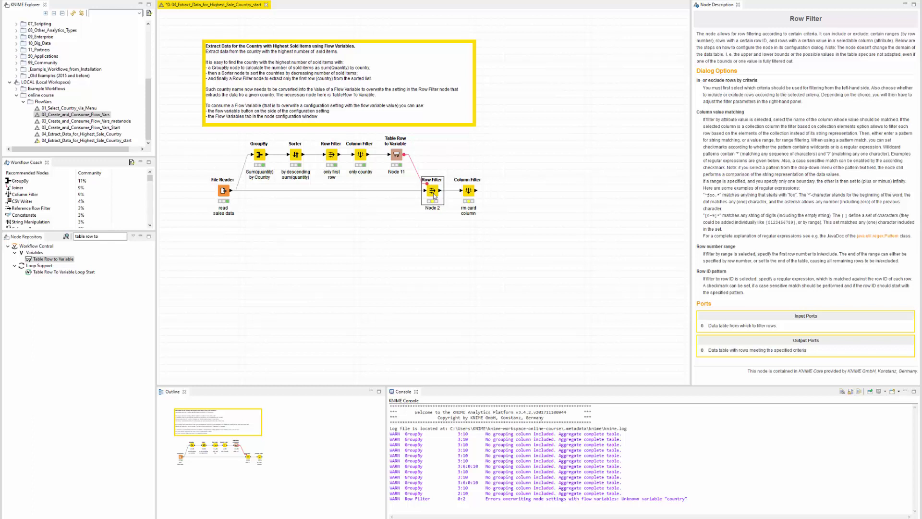
Step: Make the lower Row Filter's matching pattern use the country flow variable
{"action": "double_click", "coordinate": [434, 195]}
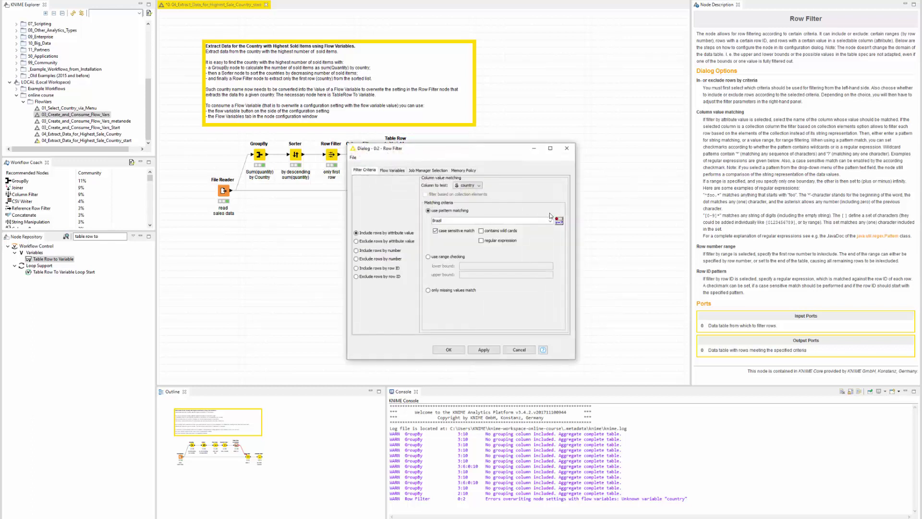
{"action": "left_click", "coordinate": [559, 222]}
{"action": "left_click", "coordinate": [516, 213]}
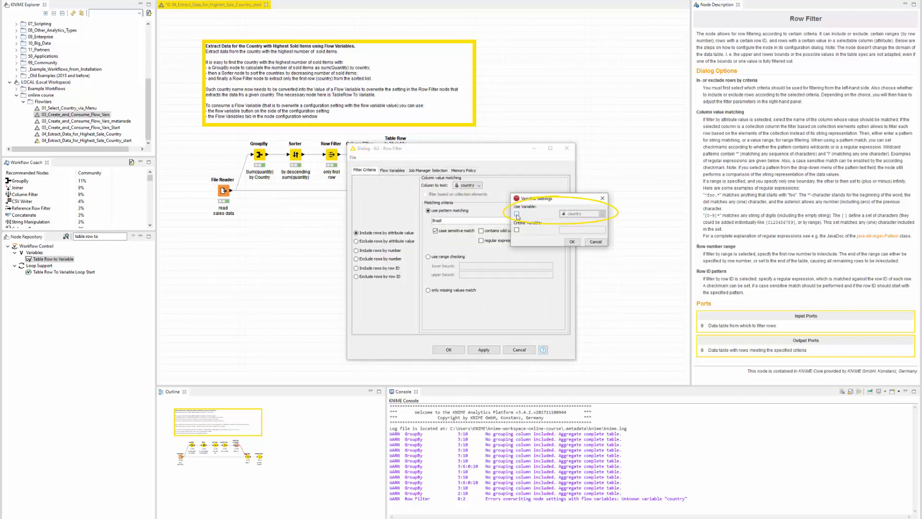
{"action": "left_click", "coordinate": [572, 241]}
{"action": "left_click", "coordinate": [448, 350]}
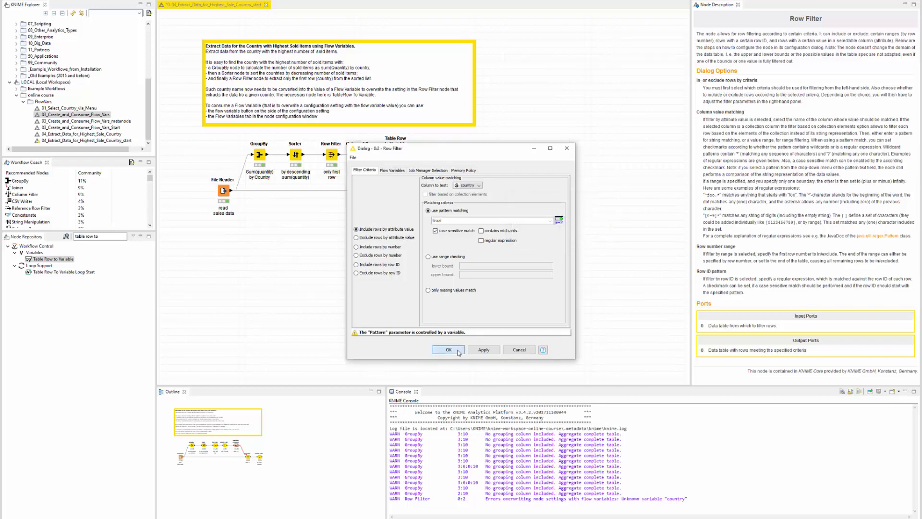
Step: Execute the rm card Column Filter and check its filtered table holds only USA rows
{"action": "right_click", "coordinate": [470, 191]}
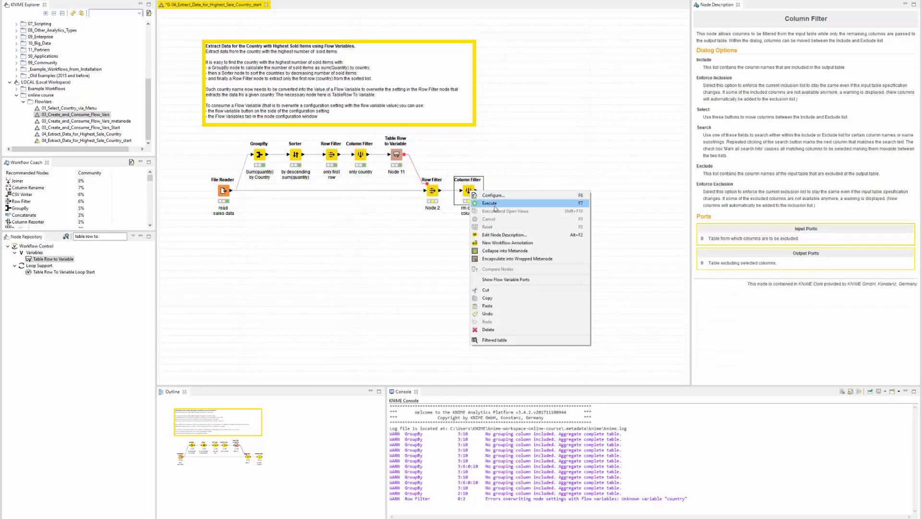
{"action": "left_click", "coordinate": [489, 203]}
{"action": "right_click", "coordinate": [472, 193]}
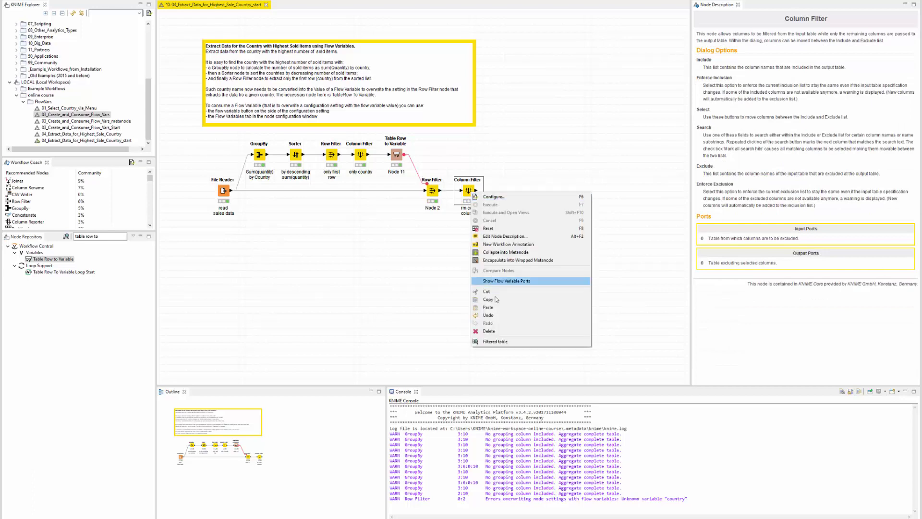
{"action": "left_click", "coordinate": [502, 342]}
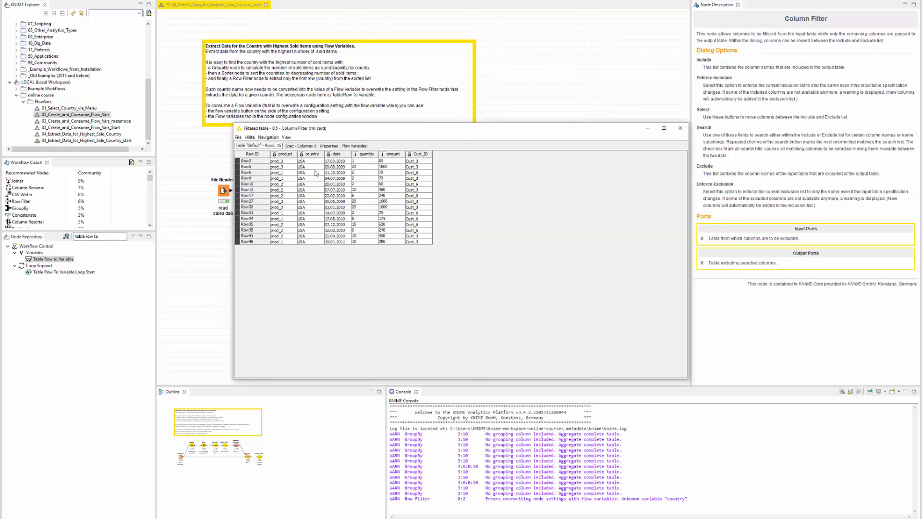
{"action": "left_click", "coordinate": [679, 128]}
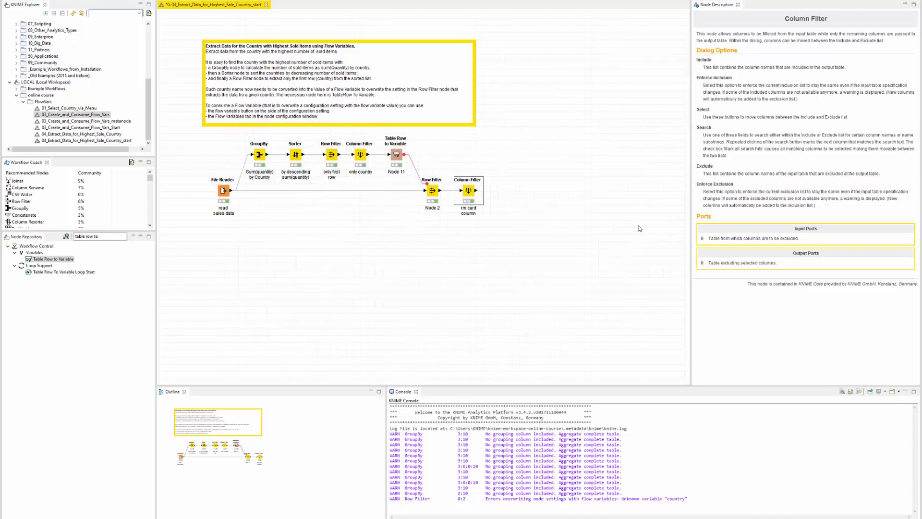